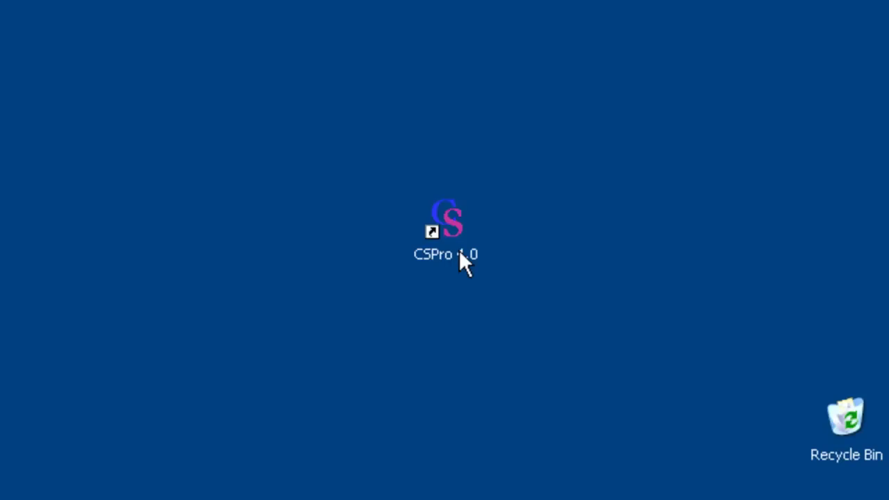
Launch CSPro 4.0 and start a new Data Entry Application
{"action": "double_click", "coordinate": [459, 251]}
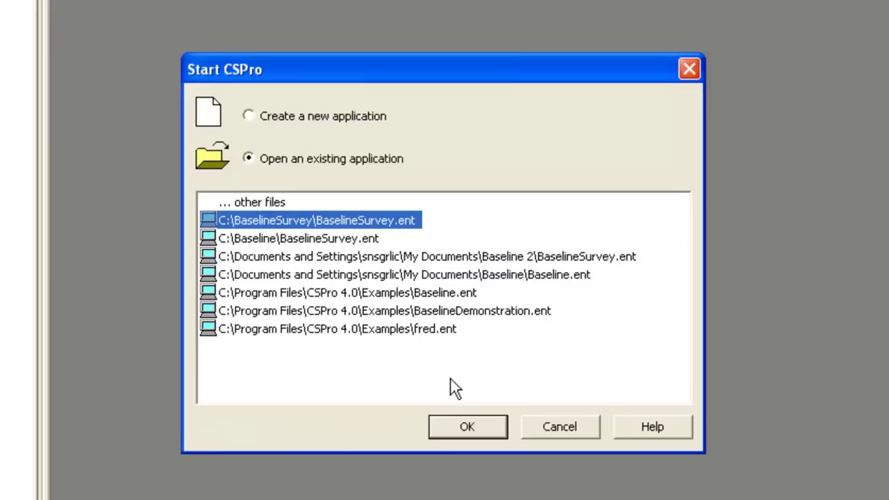
{"action": "left_click", "coordinate": [336, 122]}
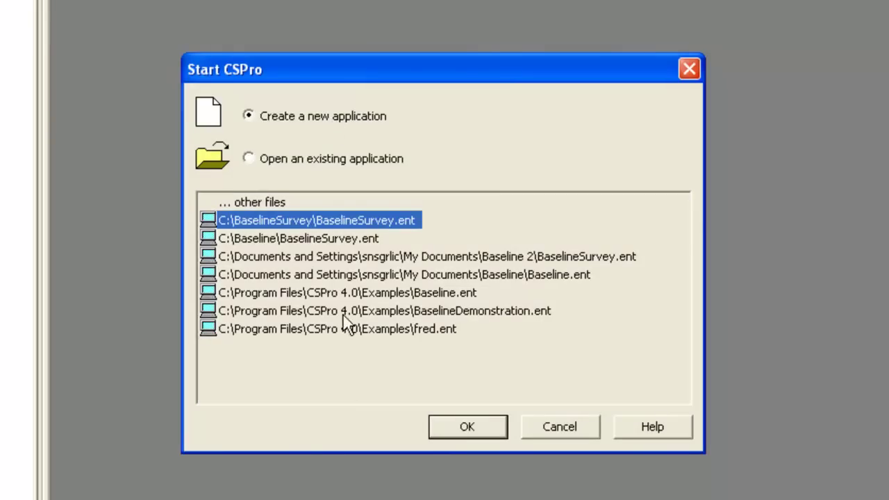
{"action": "left_click", "coordinate": [456, 425]}
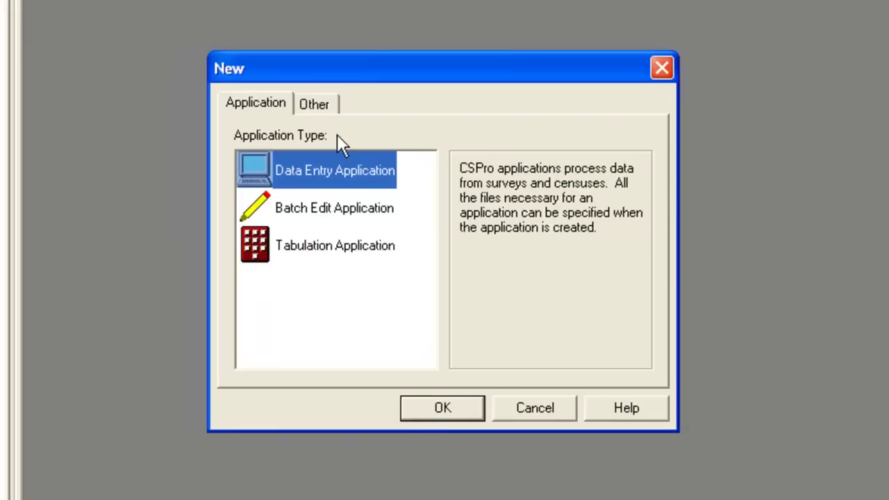
{"action": "left_click", "coordinate": [422, 415]}
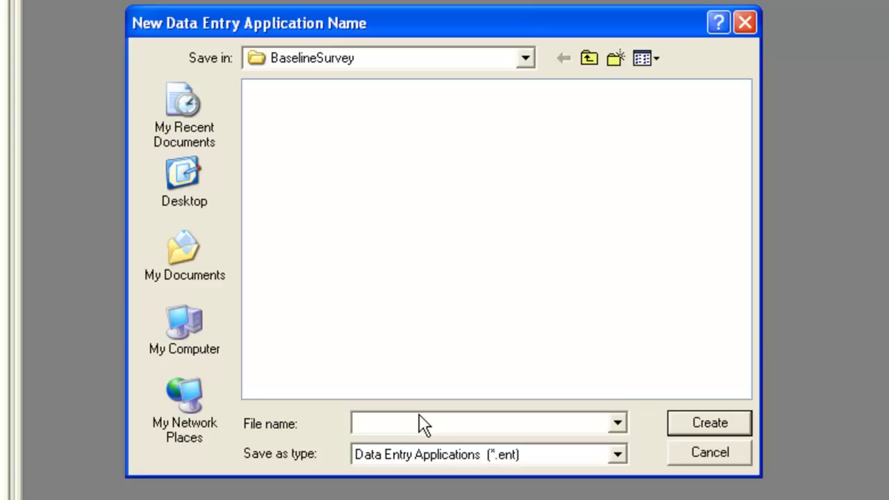
Name the application BaselineSurvey and create its new BaselineSurvey.dcf input dictionary
{"action": "type", "text": "BaselineSurvey"}
{"action": "left_click", "coordinate": [684, 423]}
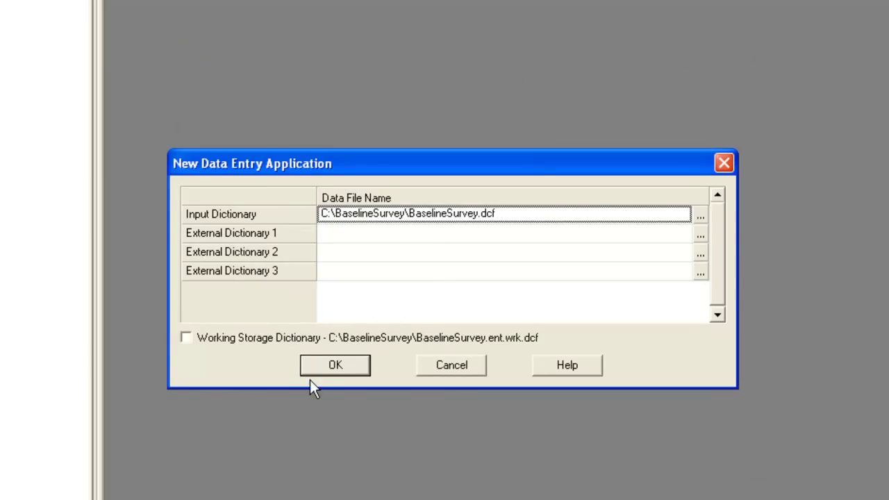
{"action": "left_click", "coordinate": [356, 366]}
{"action": "left_click", "coordinate": [420, 274]}
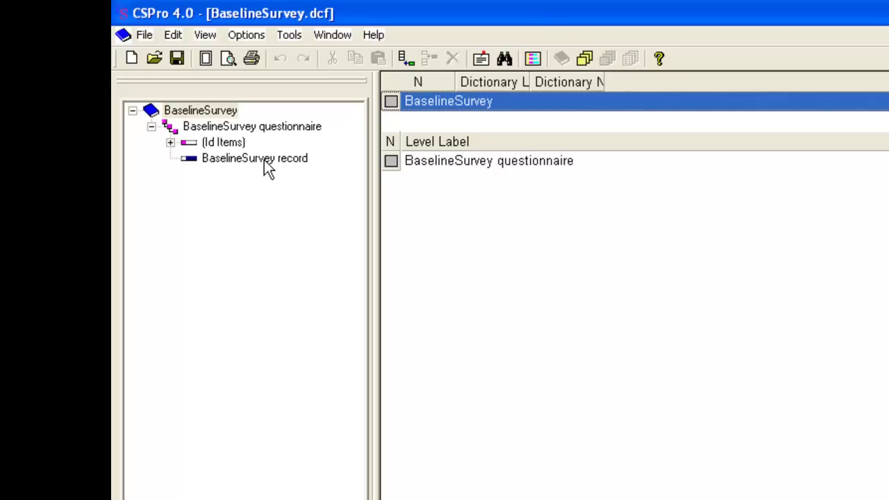
Relabel the default BaselineSurvey record as 'Household record' with the name HOUSEHOLD
{"action": "right_click", "coordinate": [264, 160]}
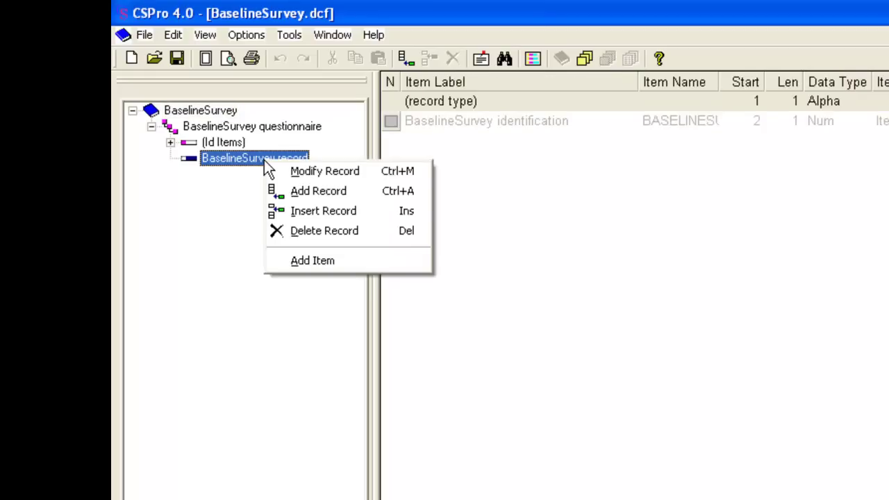
{"action": "left_click", "coordinate": [305, 171]}
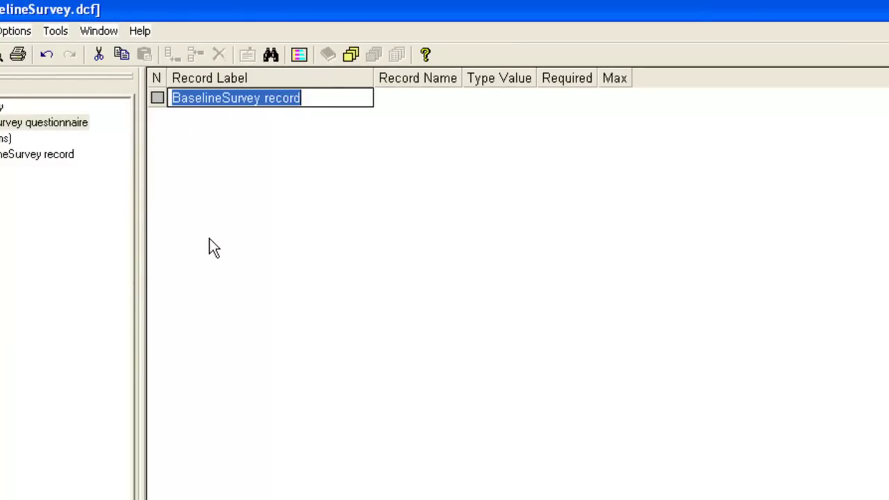
{"action": "type", "text": "Household record"}
{"action": "key", "text": "Tab"}
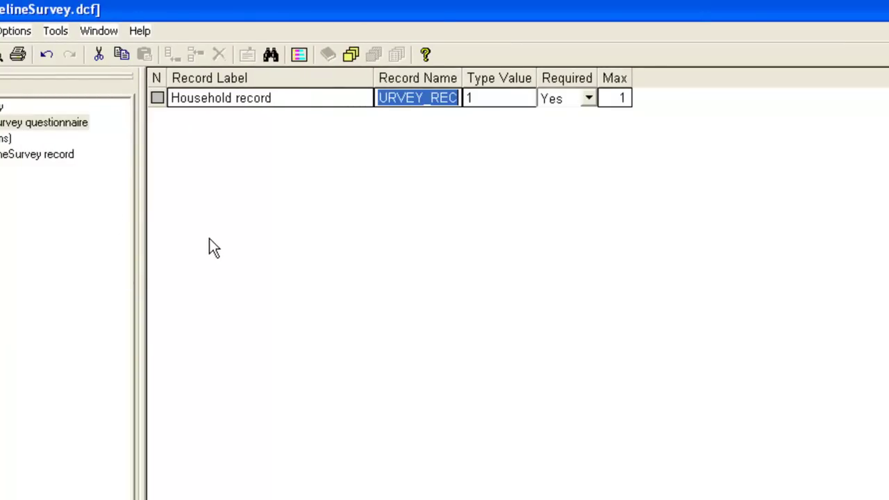
{"action": "type", "text": "HOUSEHOLD"}
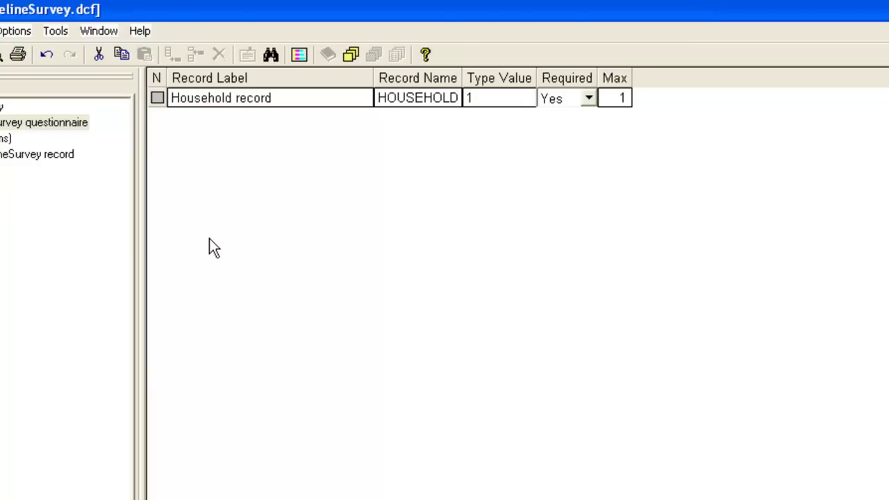
{"action": "key", "text": "Tab"}
{"action": "key", "text": "Tab"}
{"action": "key", "text": "Tab"}
{"action": "key", "text": "Return"}
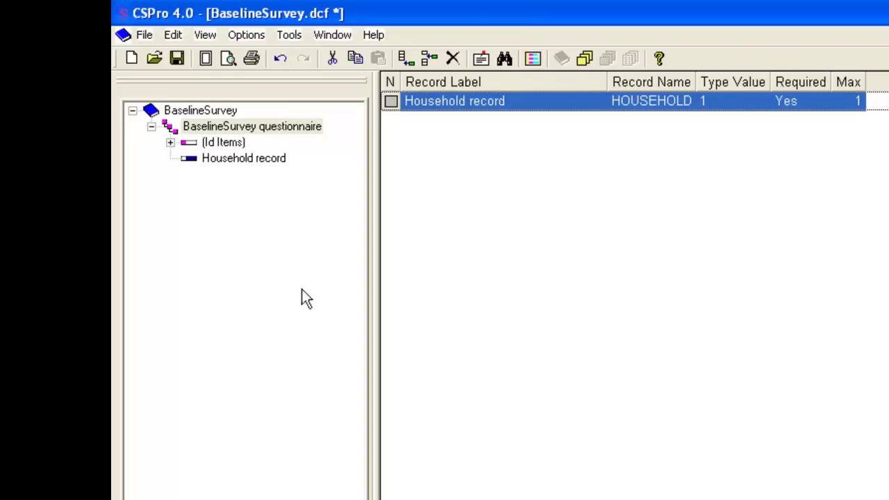
Add 'Activity record' named ACTIVITY, type value 2, not required, maximum 7 occurrences
{"action": "right_click", "coordinate": [254, 159]}
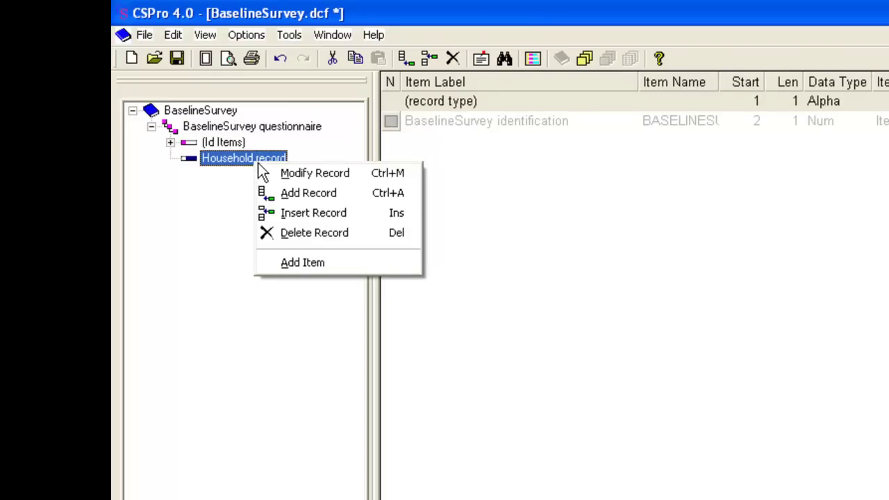
{"action": "left_click", "coordinate": [290, 193]}
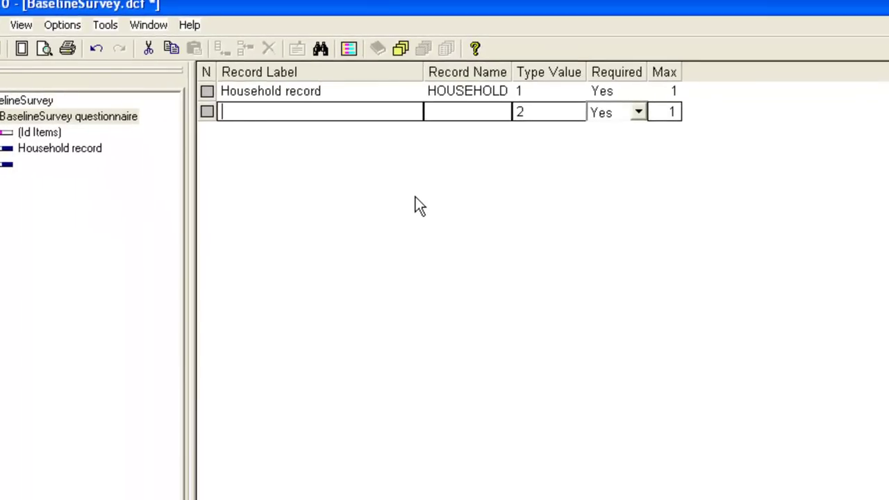
{"action": "type", "text": "Activity record"}
{"action": "key", "text": "Tab"}
{"action": "type", "text": "ACTIVITY"}
{"action": "key", "text": "Tab"}
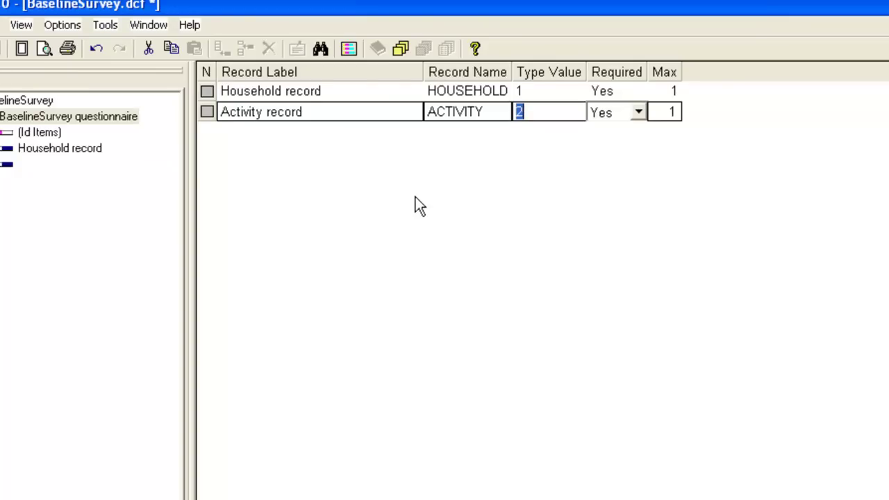
{"action": "key", "text": "Tab"}
{"action": "key", "text": "Down"}
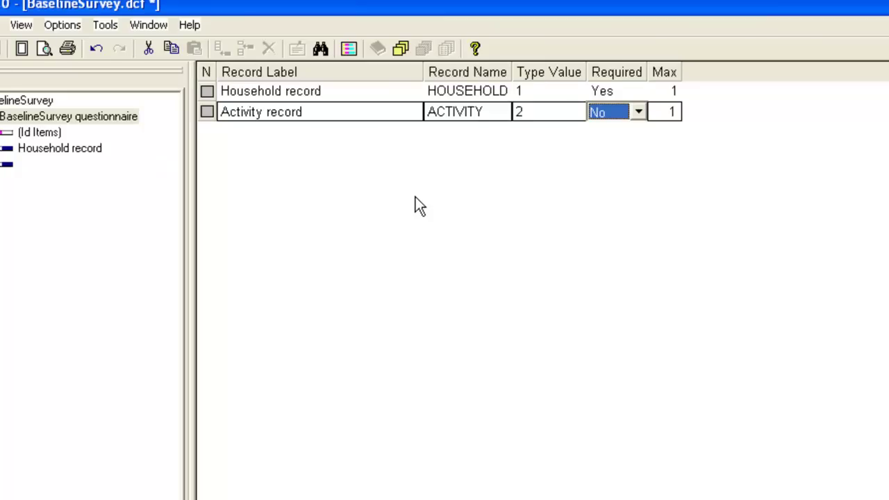
{"action": "key", "text": "Tab"}
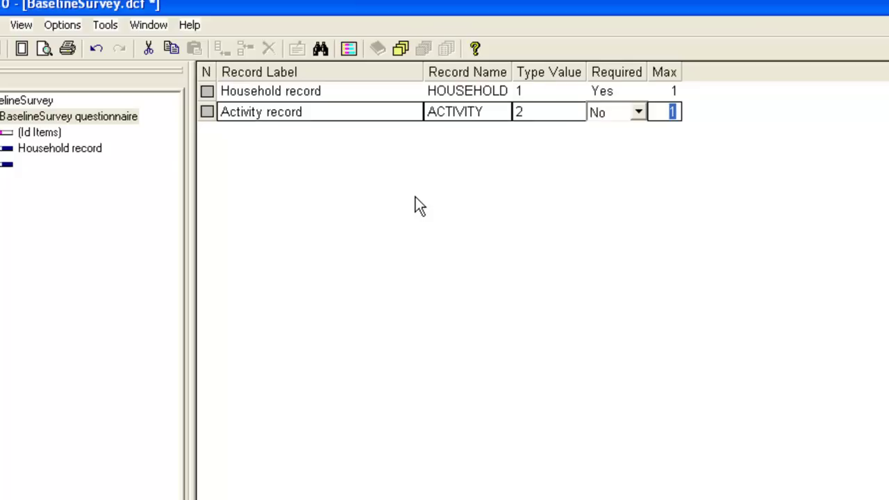
{"action": "type", "text": "7"}
{"action": "key", "text": "Return"}
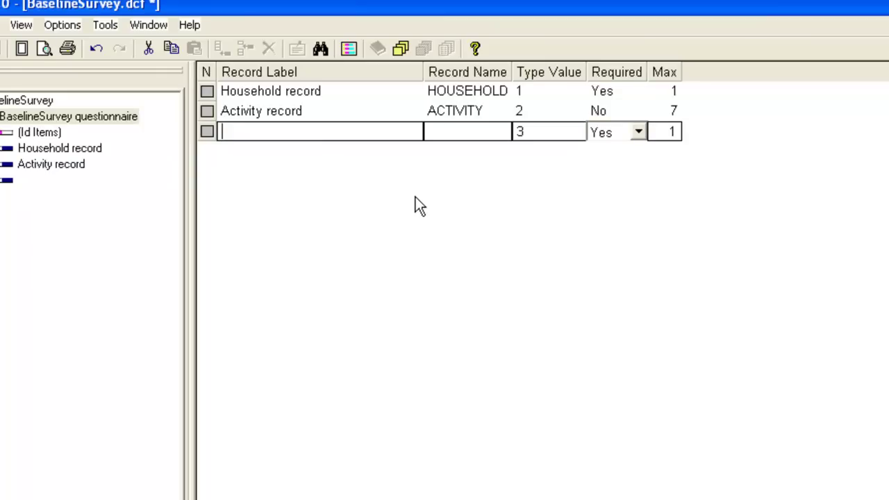
{"action": "key", "text": "Escape"}
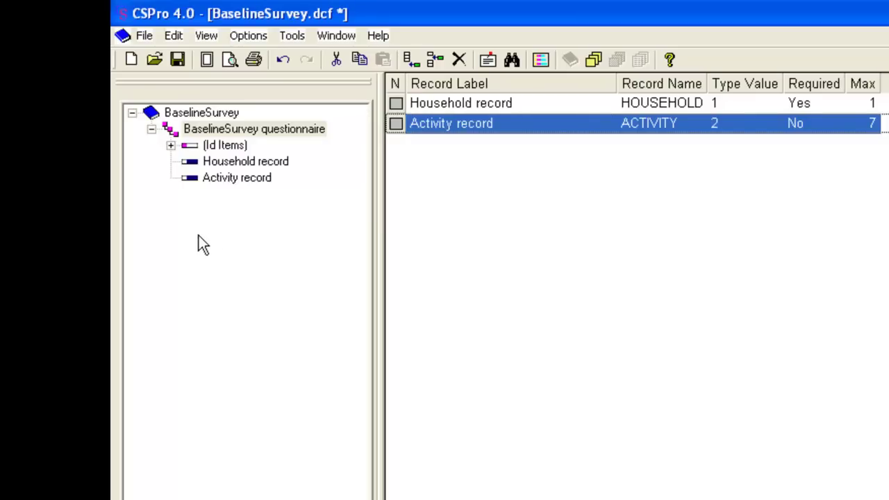
Change the BaselineSurvey ID item to label 'Village code', name VILLCODE, length 2
{"action": "left_click", "coordinate": [170, 145]}
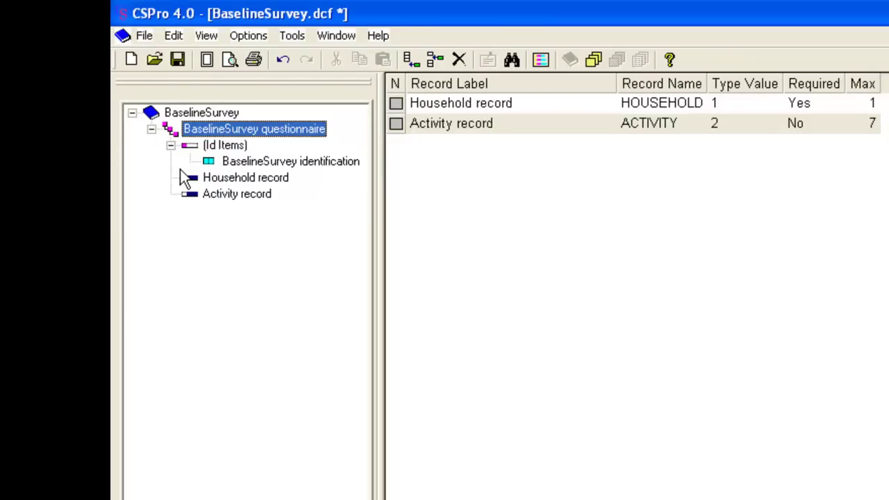
{"action": "left_click", "coordinate": [298, 161]}
{"action": "key", "text": "Up"}
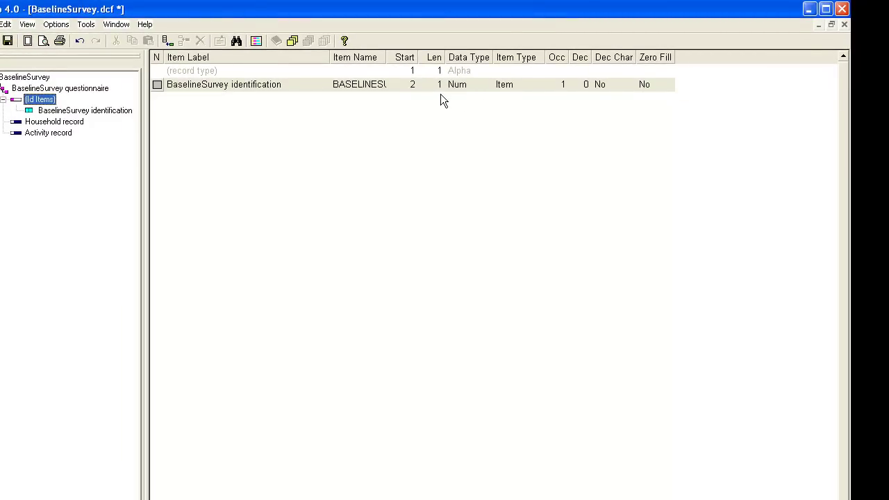
{"action": "left_click", "coordinate": [100, 113]}
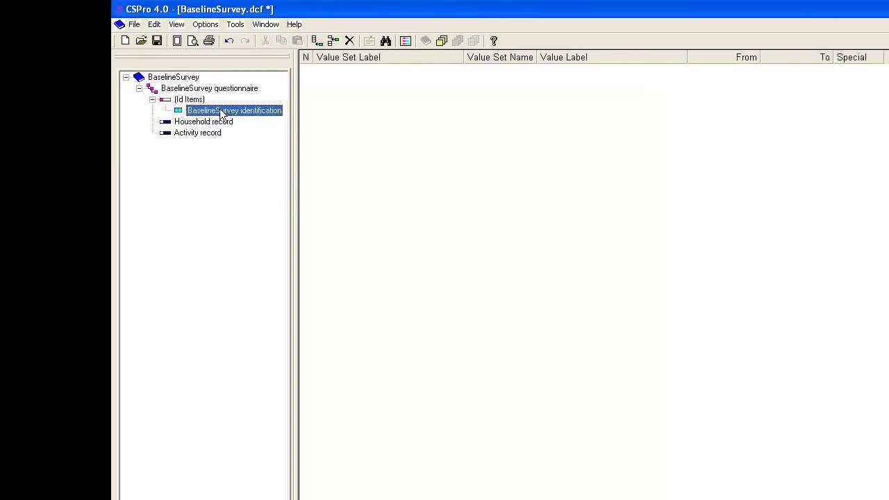
{"action": "right_click", "coordinate": [222, 114]}
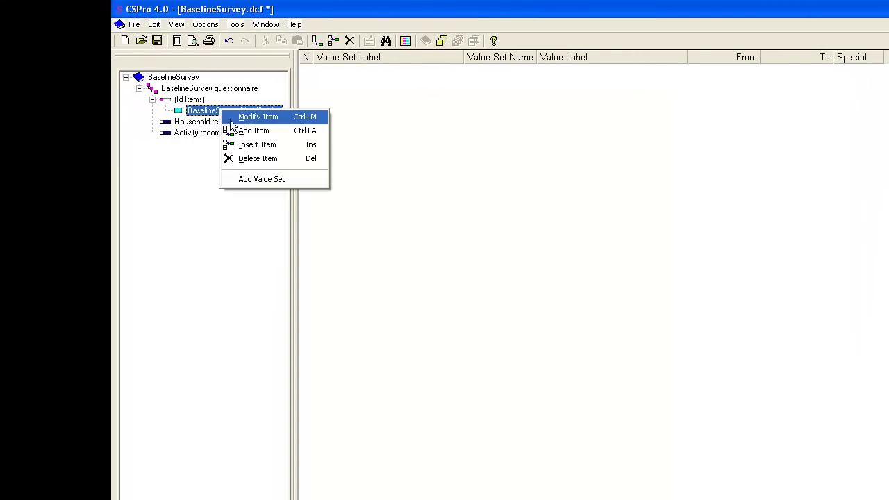
{"action": "left_click", "coordinate": [239, 116]}
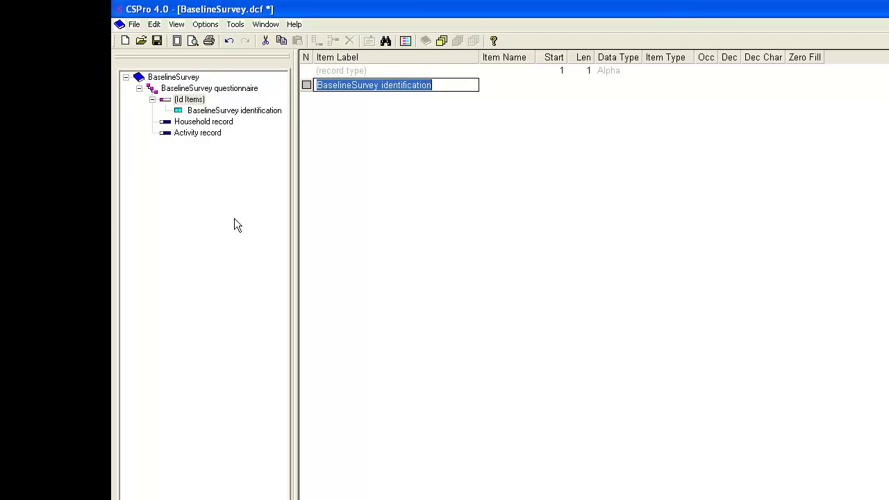
{"action": "type", "text": "Village code"}
{"action": "key", "text": "Tab"}
{"action": "type", "text": "V"}
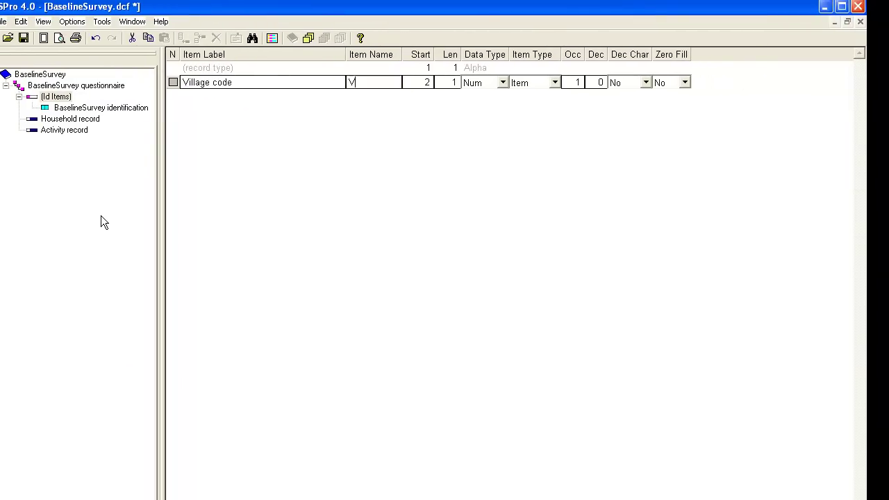
{"action": "type", "text": "ILLCODE"}
{"action": "key", "text": "Tab"}
{"action": "key", "text": "Tab"}
{"action": "type", "text": "2"}
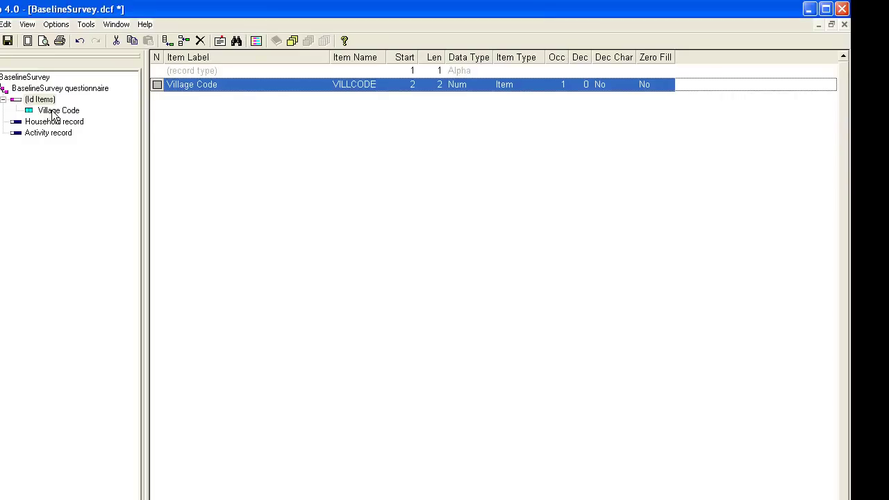
Add ID item 'Household number' named HHID with length 2 after Village Code
{"action": "right_click", "coordinate": [54, 113]}
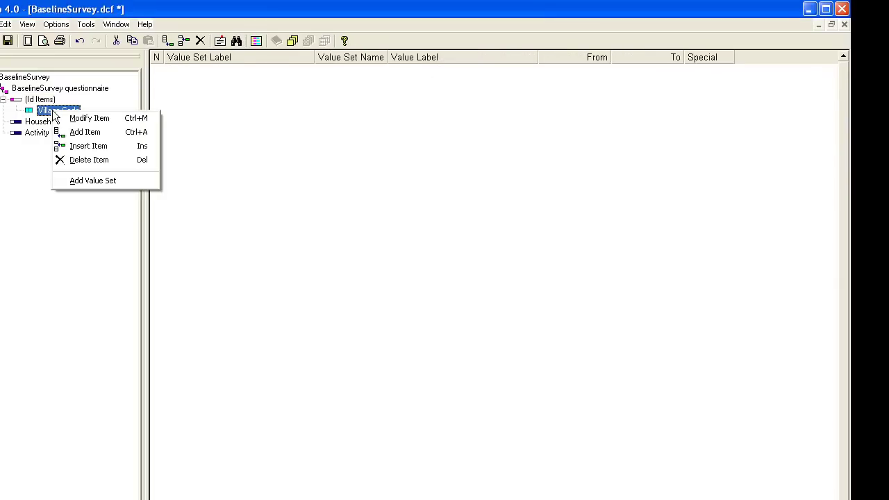
{"action": "left_click", "coordinate": [87, 131]}
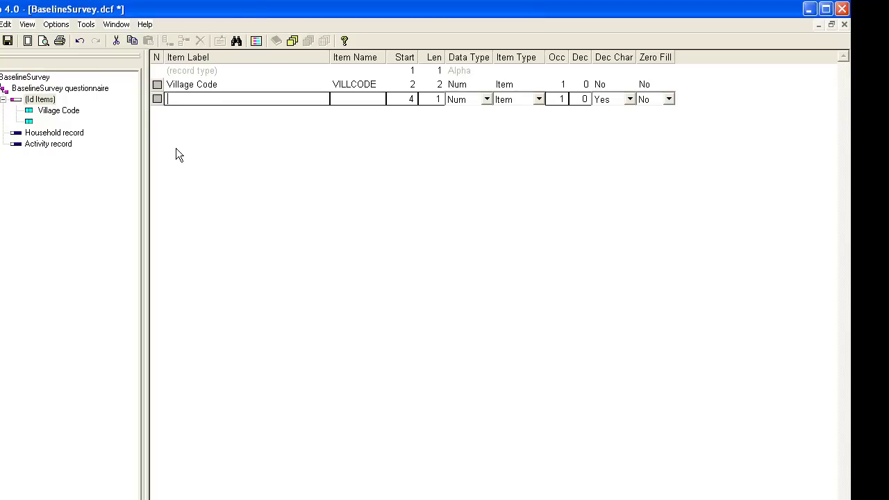
{"action": "type", "text": "Household number"}
{"action": "key", "text": "Tab"}
{"action": "type", "text": "HHID"}
{"action": "key", "text": "Tab"}
{"action": "key", "text": "Tab"}
{"action": "type", "text": "2"}
{"action": "key", "text": "Tab"}
{"action": "key", "text": "Tab"}
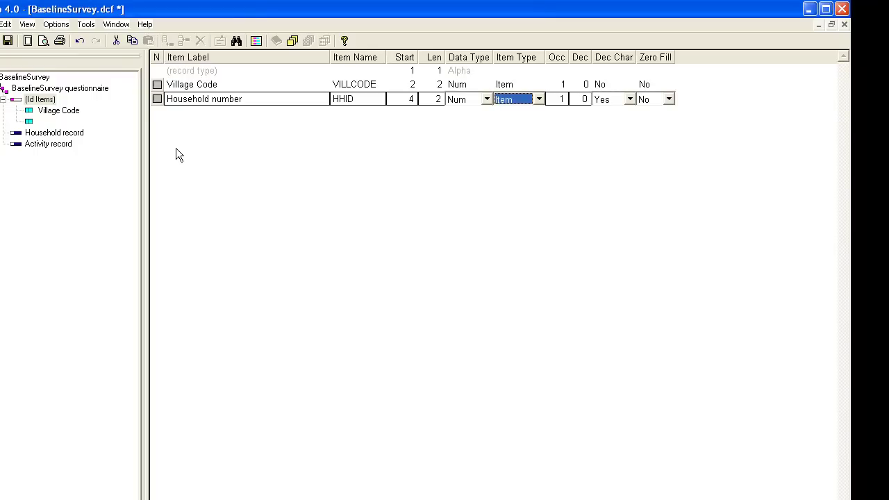
{"action": "key", "text": "Tab"}
{"action": "key", "text": "Tab"}
{"action": "key", "text": "Tab"}
{"action": "key", "text": "Tab"}
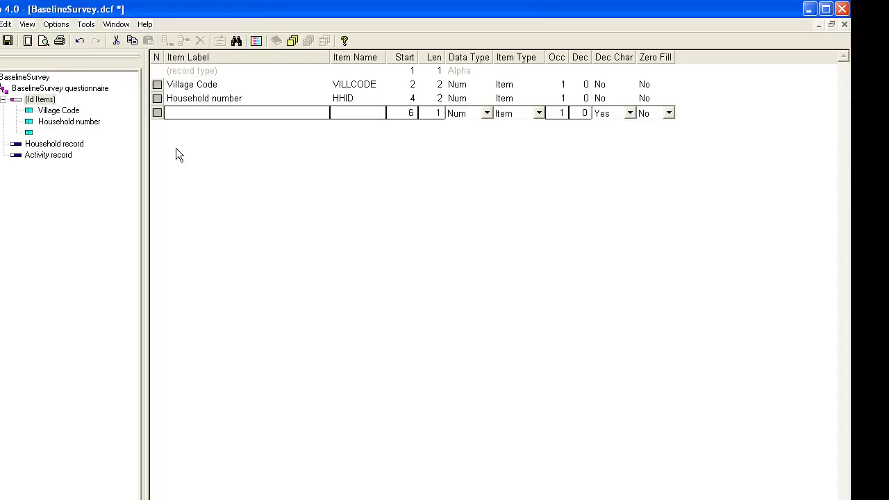
{"action": "key", "text": "Escape"}
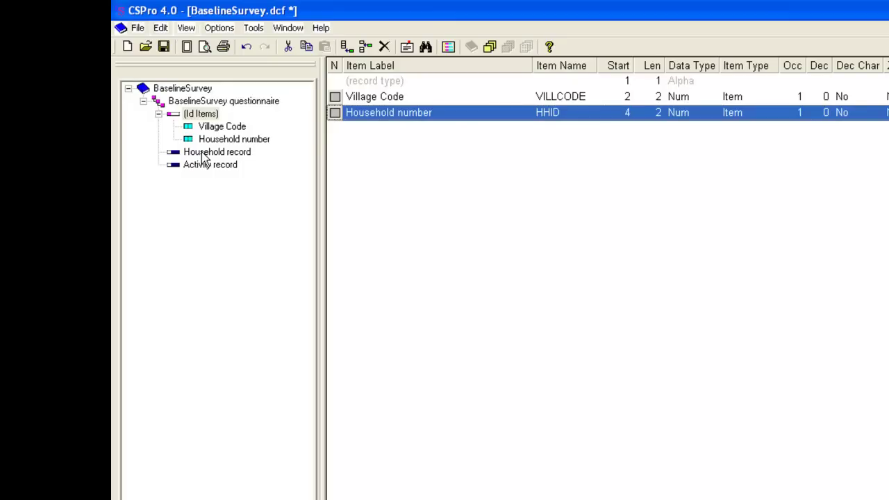
Start adding a new item to the Household record
{"action": "right_click", "coordinate": [204, 154]}
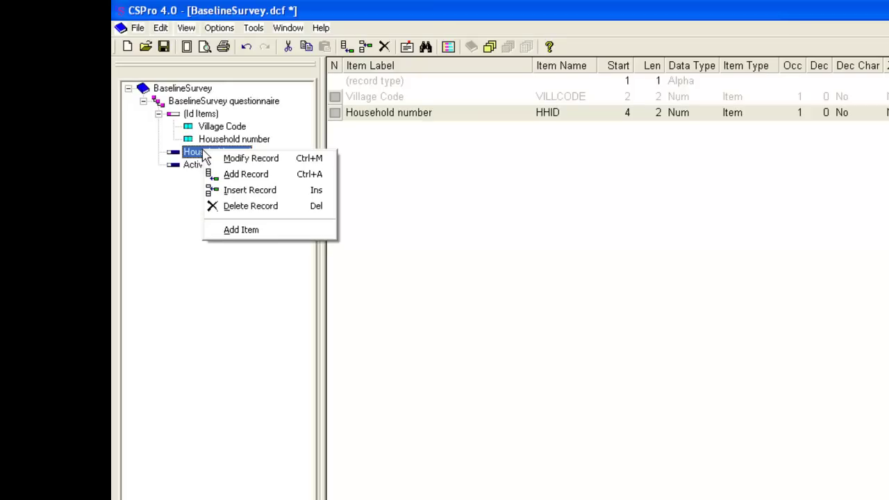
{"action": "left_click", "coordinate": [259, 232]}
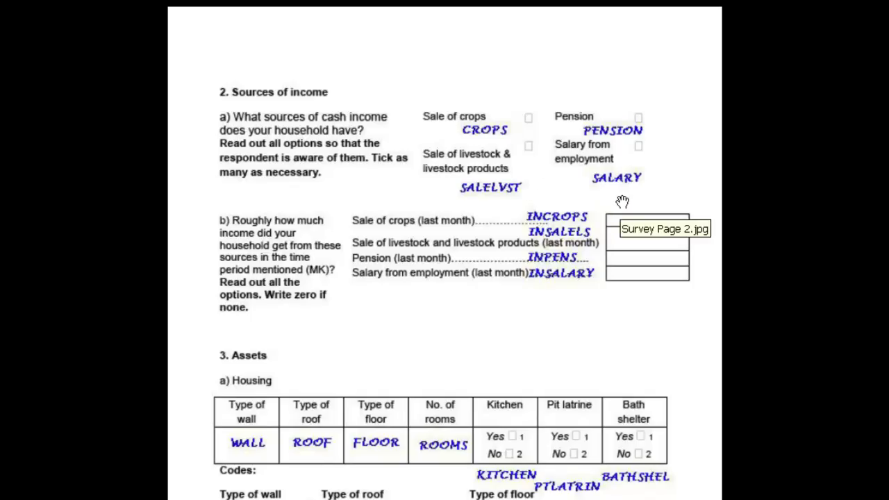
Switch from the survey image back to the CSPro dictionary
{"action": "key", "text": "alt+Tab"}
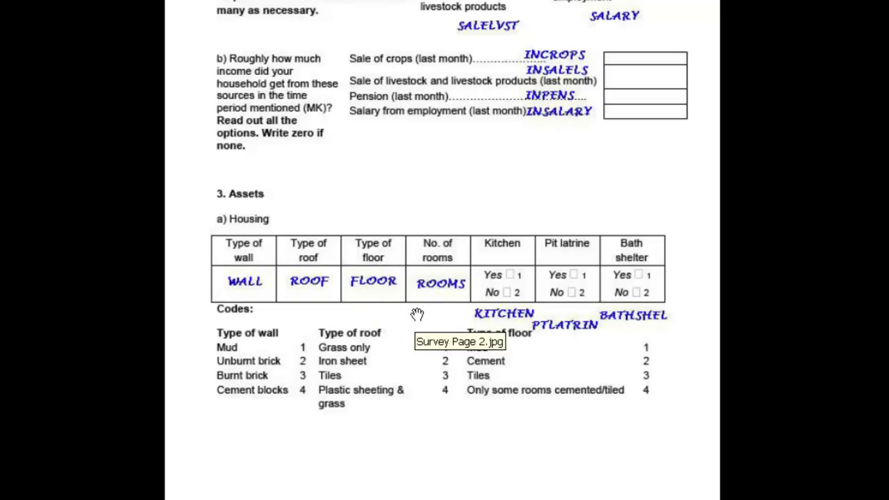
Return to the dictionary and discard the empty trailing item row
{"action": "key", "text": "alt+Tab"}
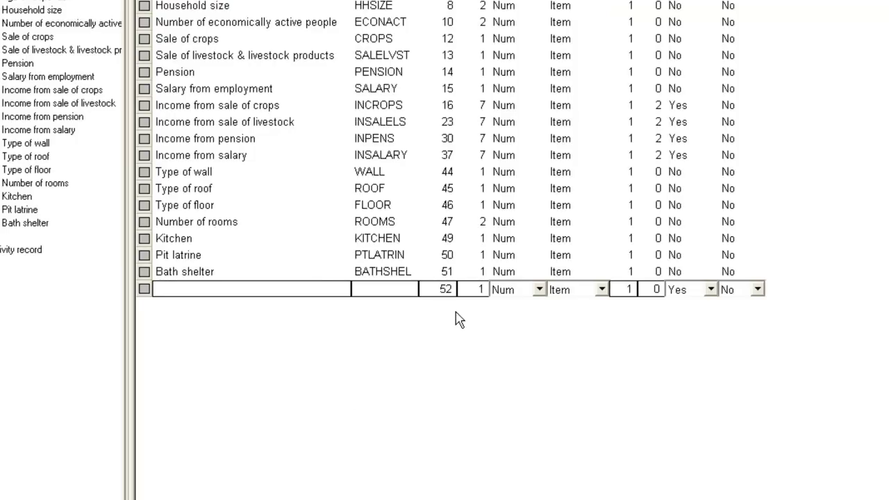
{"action": "key", "text": "Escape"}
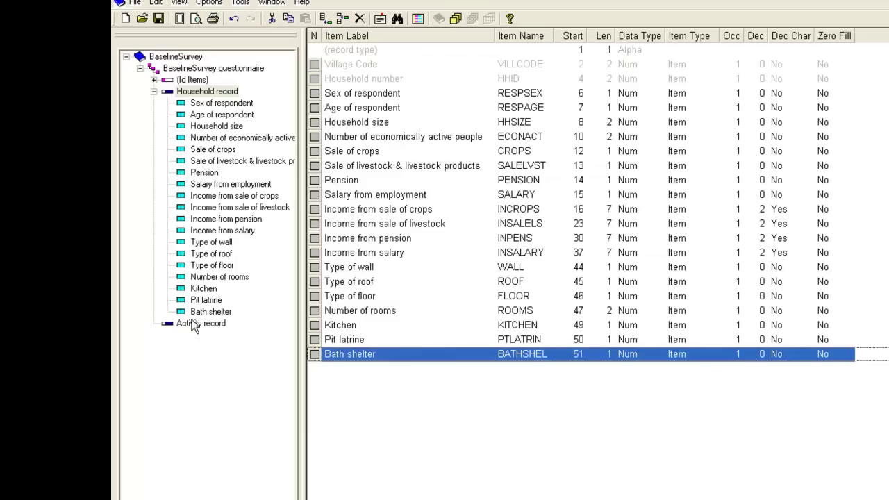
Start adding a new item to the Activity record
{"action": "right_click", "coordinate": [191, 322]}
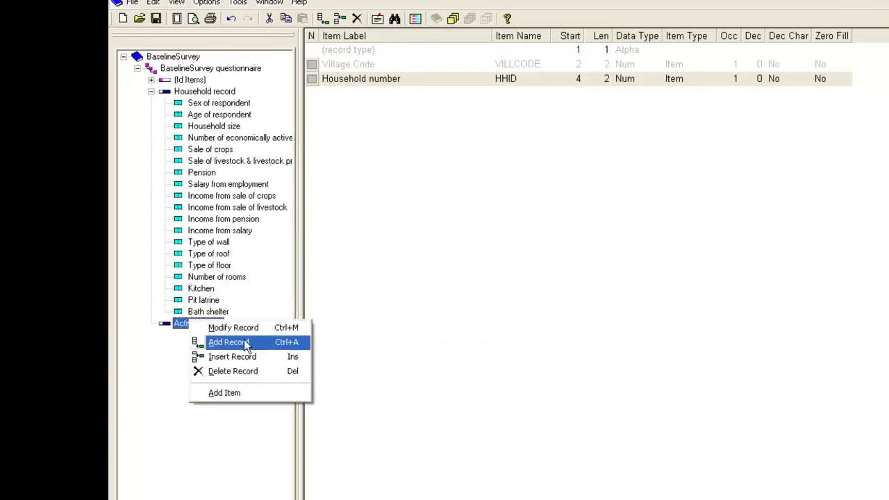
{"action": "left_click", "coordinate": [226, 392]}
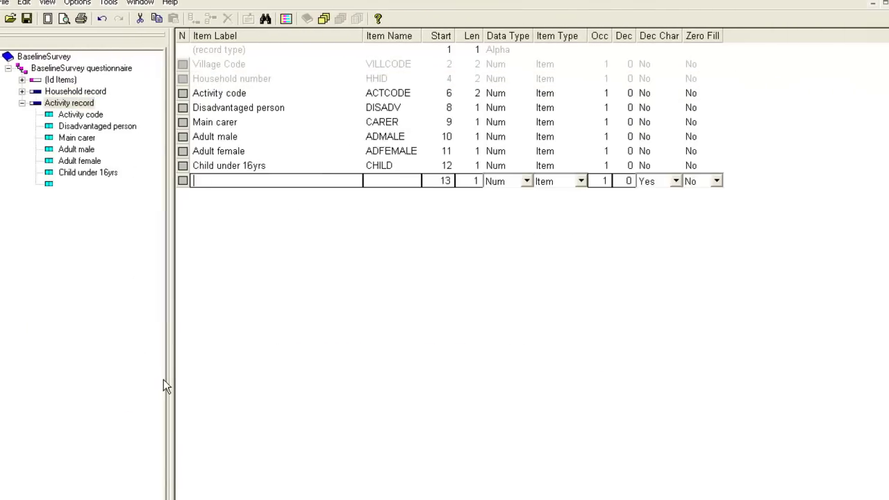